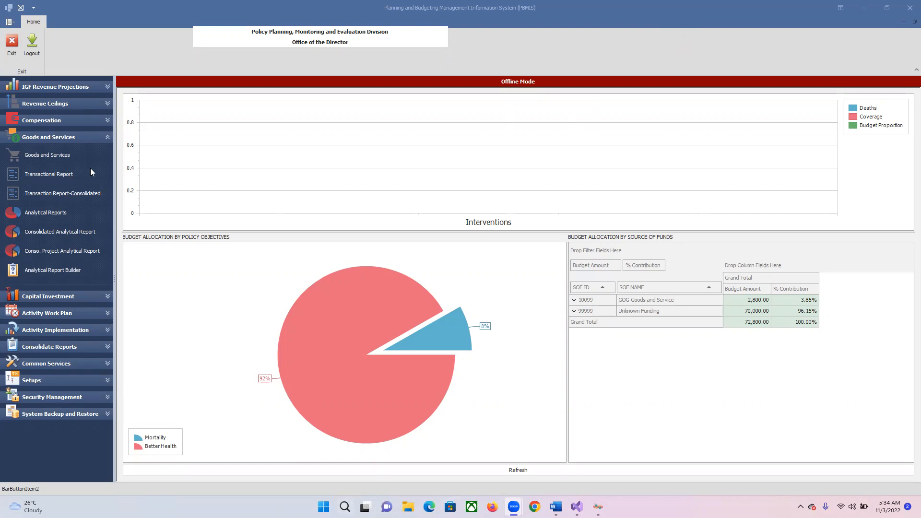
# Open the Goods and Services budget entry form and maximize its window
pyautogui.click(108, 137)
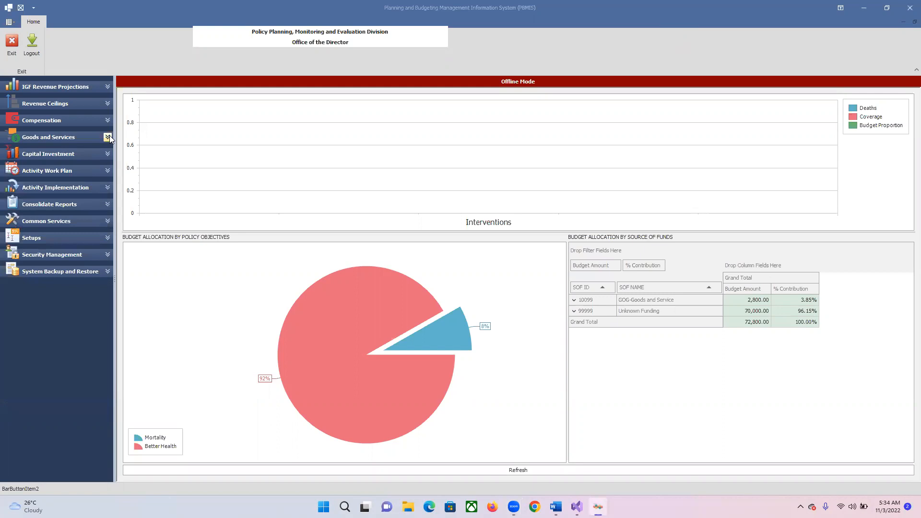
pyautogui.click(108, 137)
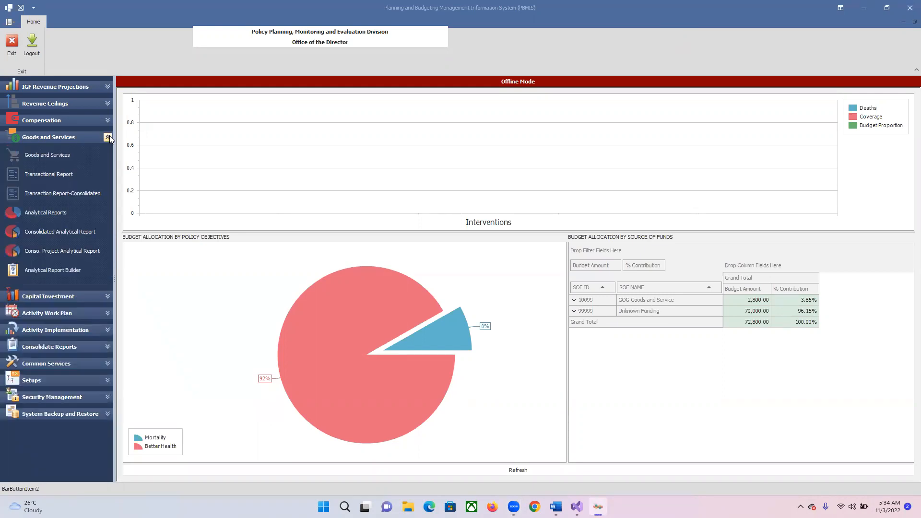
pyautogui.click(47, 155)
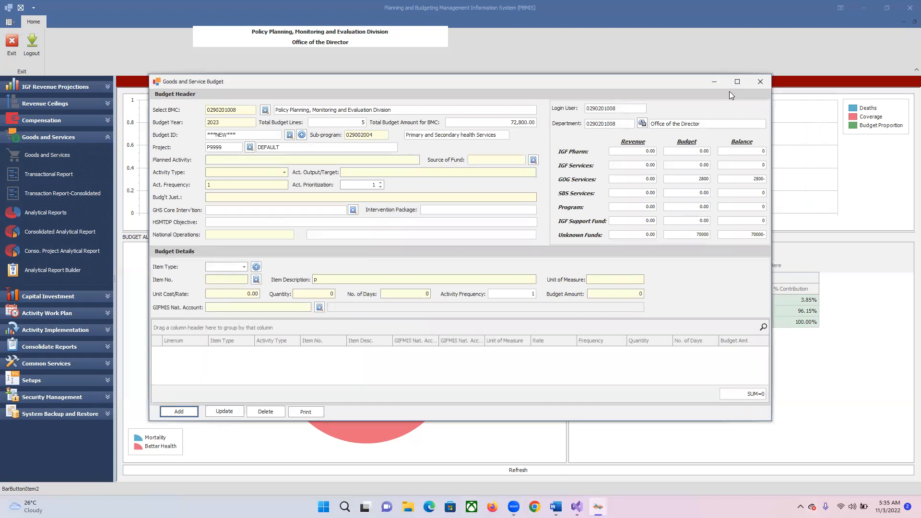
pyautogui.click(738, 82)
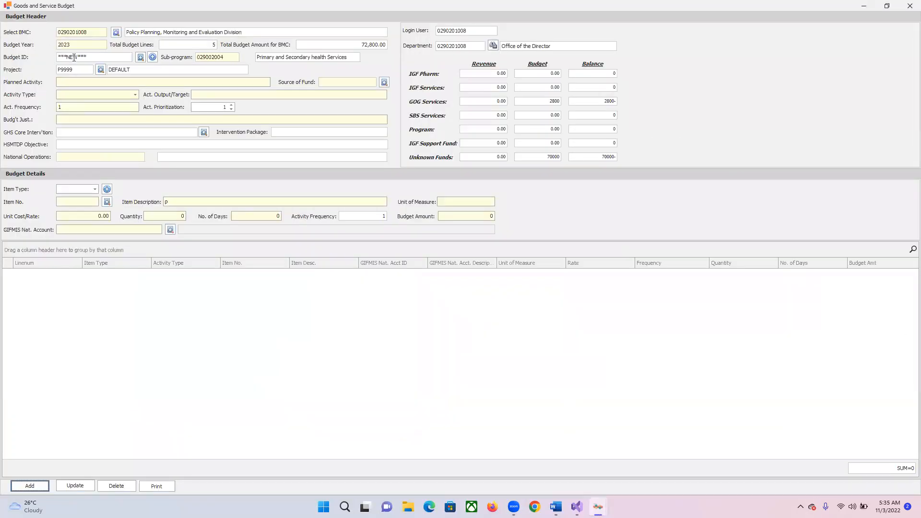
# Set the budget's project to P0028, World Food Programme
pyautogui.click(101, 70)
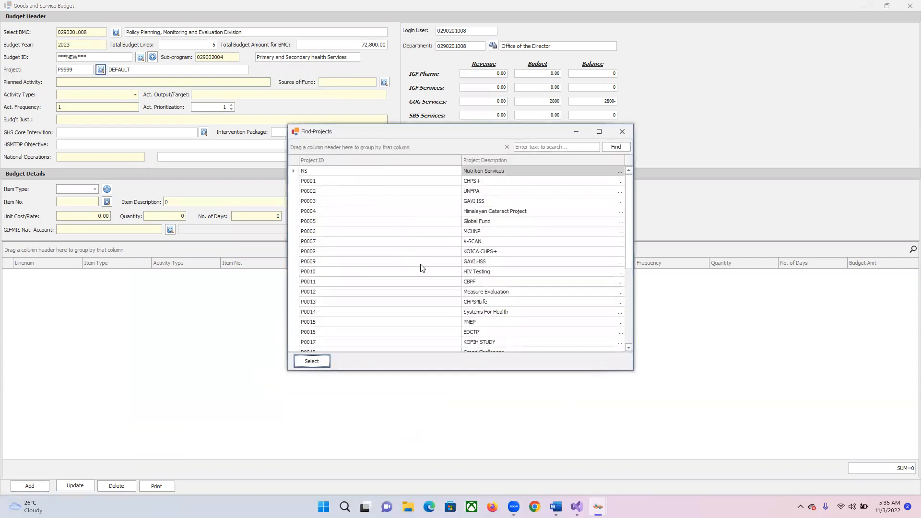
pyautogui.scroll(-5, 428, 270)
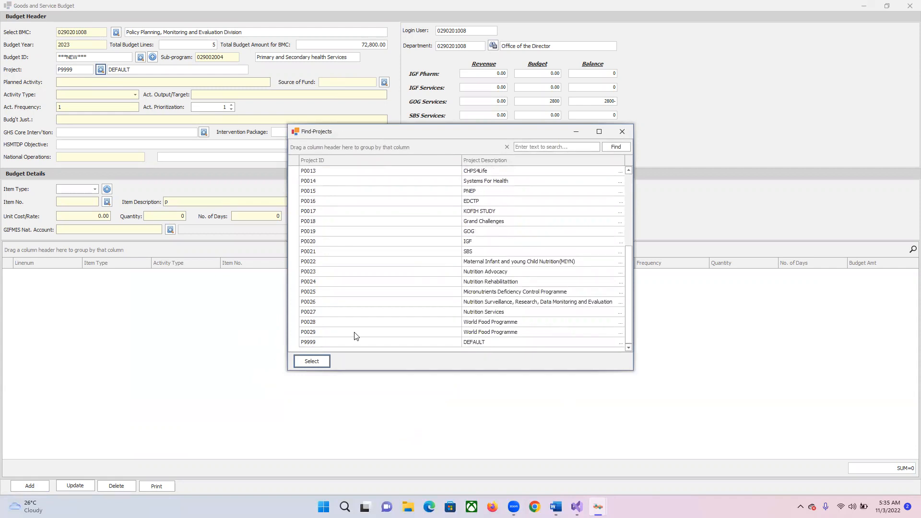
pyautogui.click(295, 325)
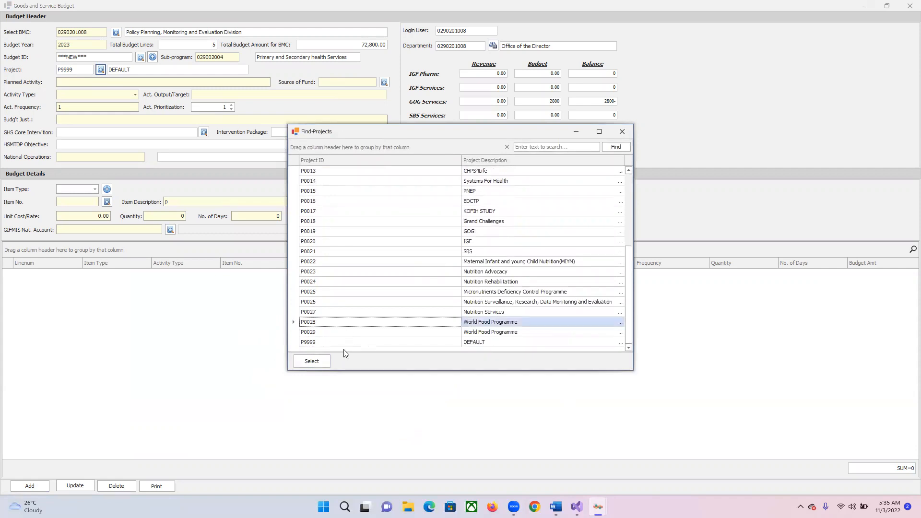
pyautogui.click(312, 363)
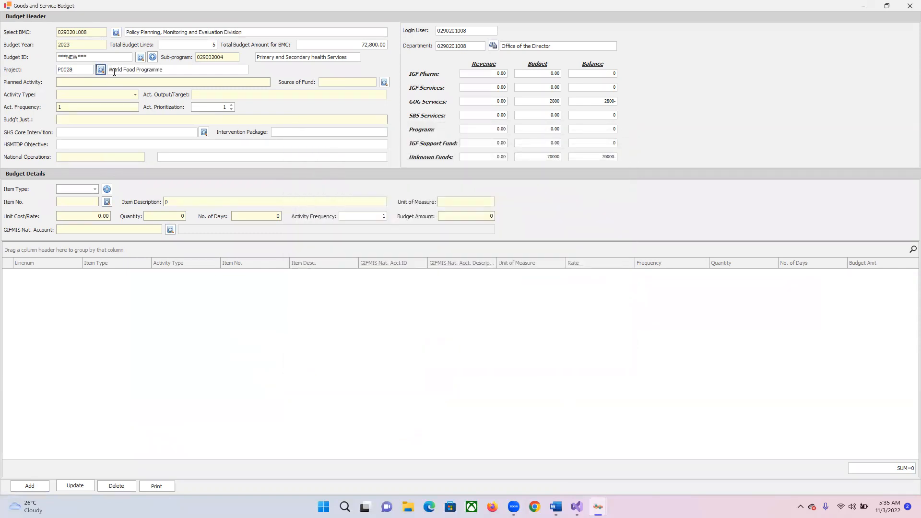
# Set the budget's project to P0022, Maternal Infant and young Child Nutrition(MIYN)
pyautogui.click(100, 70)
pyautogui.scroll(-4, 445, 263)
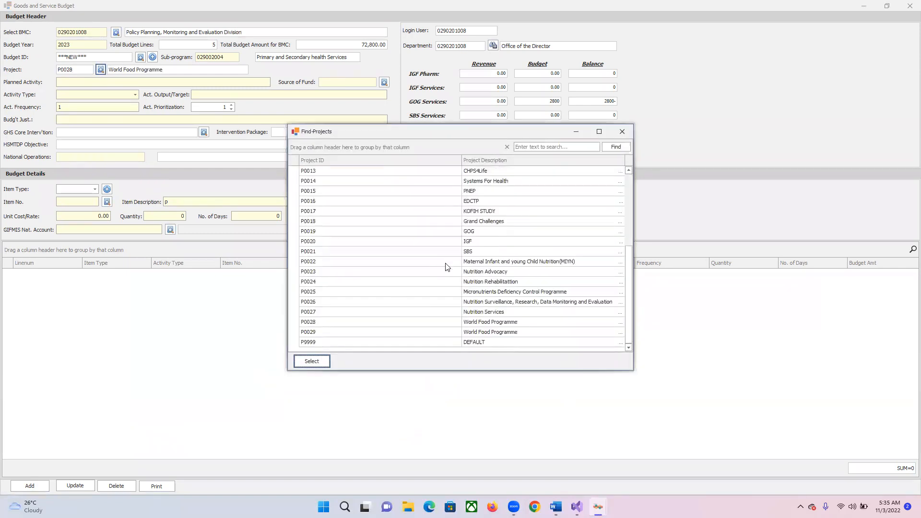
pyautogui.click(299, 263)
pyautogui.click(310, 362)
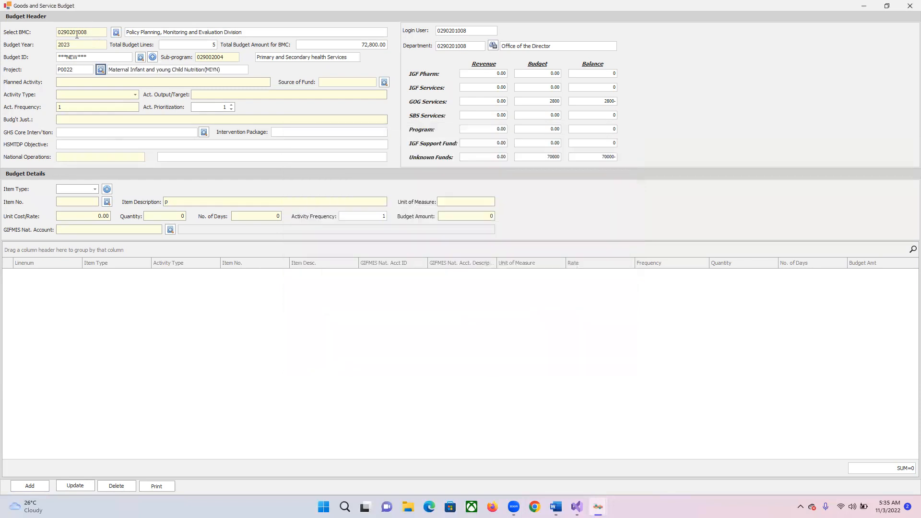
# Enter "saving a child program" as the planned activity
pyautogui.click(91, 83)
pyautogui.write('saving a child profram')
pyautogui.press('BackSpace')
pyautogui.press('BackSpace')
pyautogui.press('BackSpace')
pyautogui.write('ram')
# Set the source of fund to UNICEF, source ID 10096
pyautogui.click(384, 83)
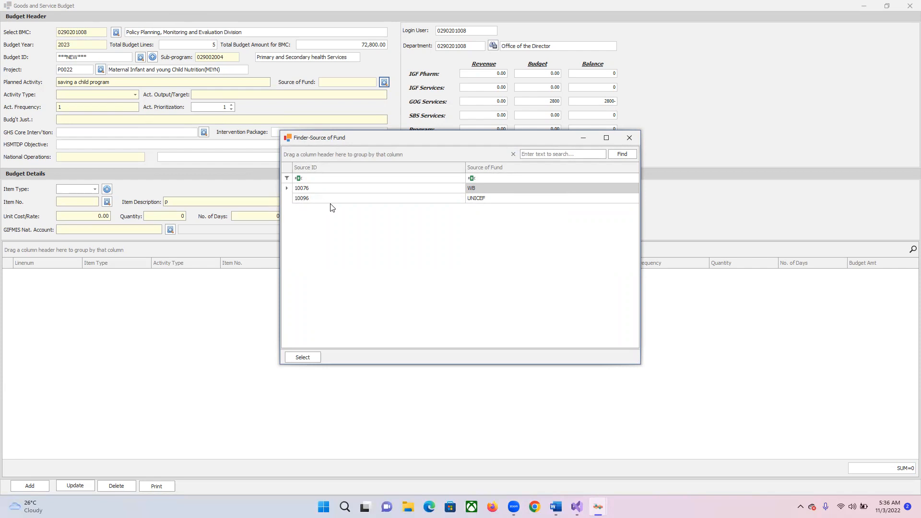
pyautogui.click(289, 199)
pyautogui.click(313, 357)
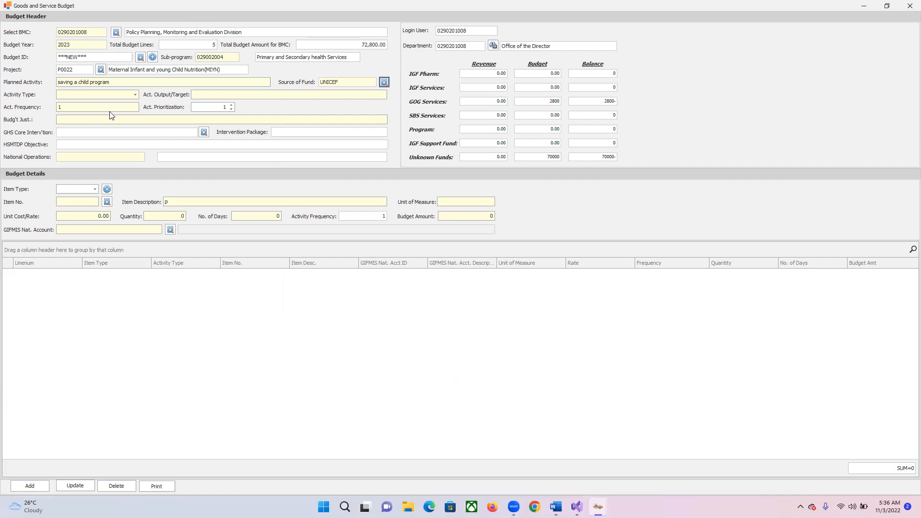
# Set the activity type to Training and the activity frequency to 4
pyautogui.click(135, 96)
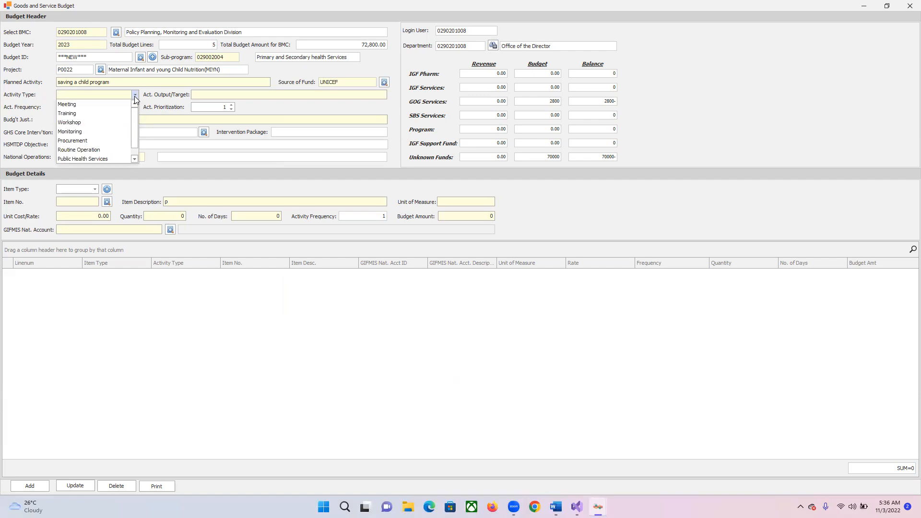
pyautogui.click(90, 113)
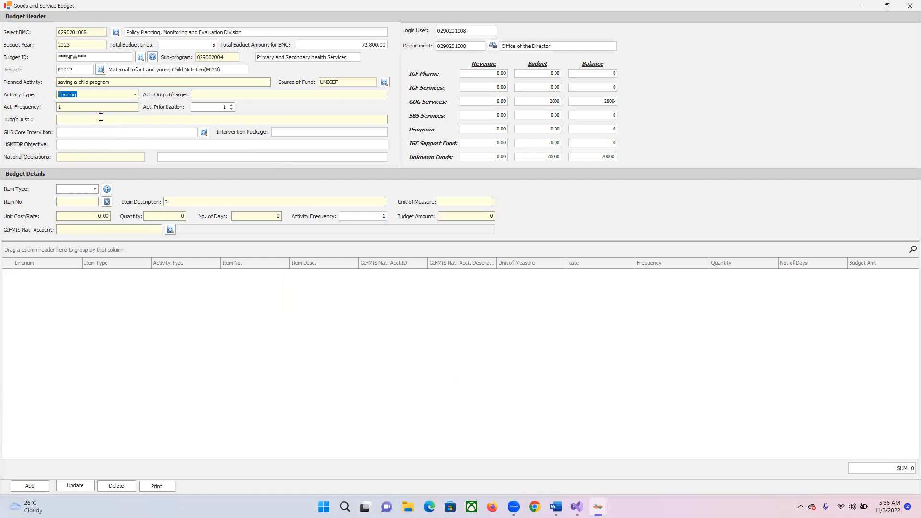
pyautogui.click(89, 107)
pyautogui.write('4')
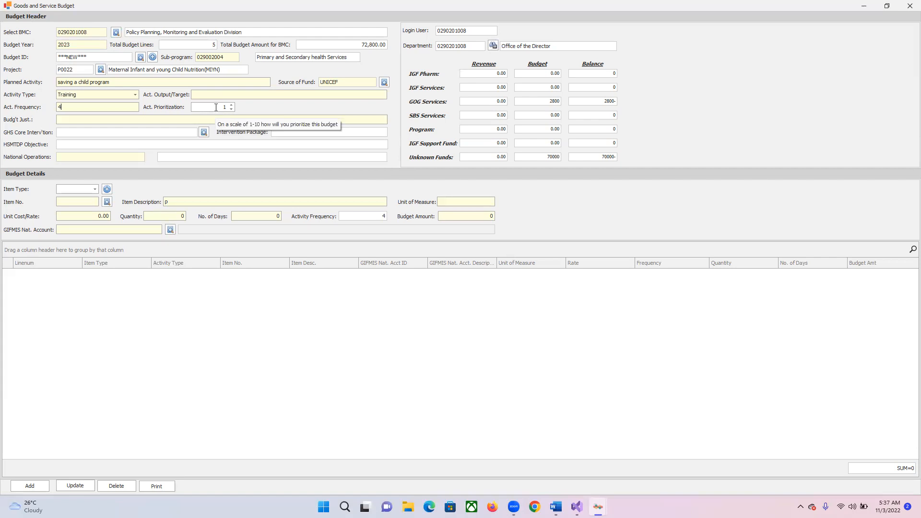
# Enter "ensure that we reduce inant mortality by 90%" as the budget justification
pyautogui.click(157, 119)
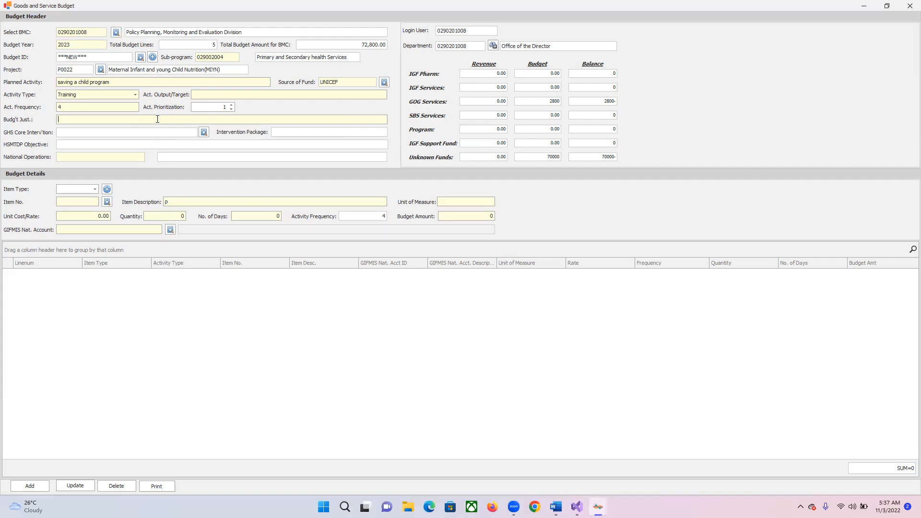
pyautogui.write('ensure that we reduce inant mortality by')
pyautogui.write('90%')
# Filter the GHS core interventions by "infant" and assign the EPI & Vitamin A intervention for Infant Immunization at birth:-BCG
pyautogui.click(203, 132)
pyautogui.click(354, 181)
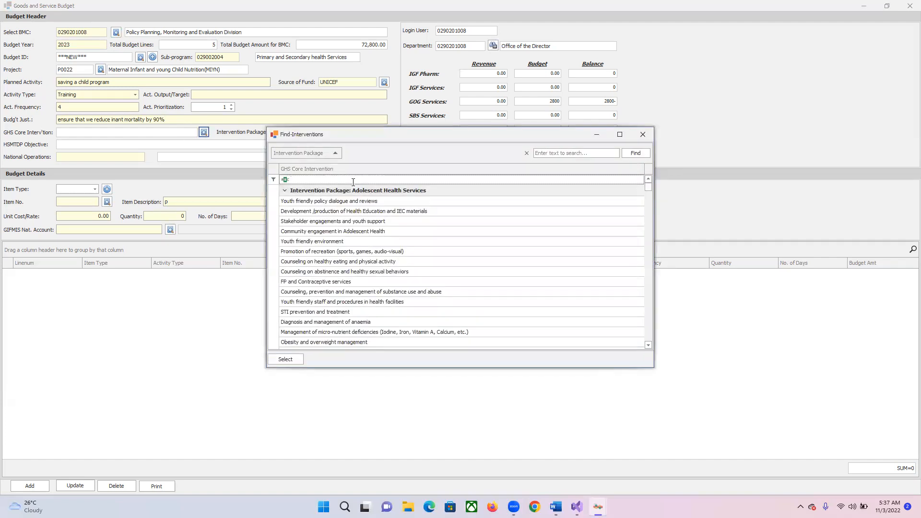
pyautogui.write('infa')
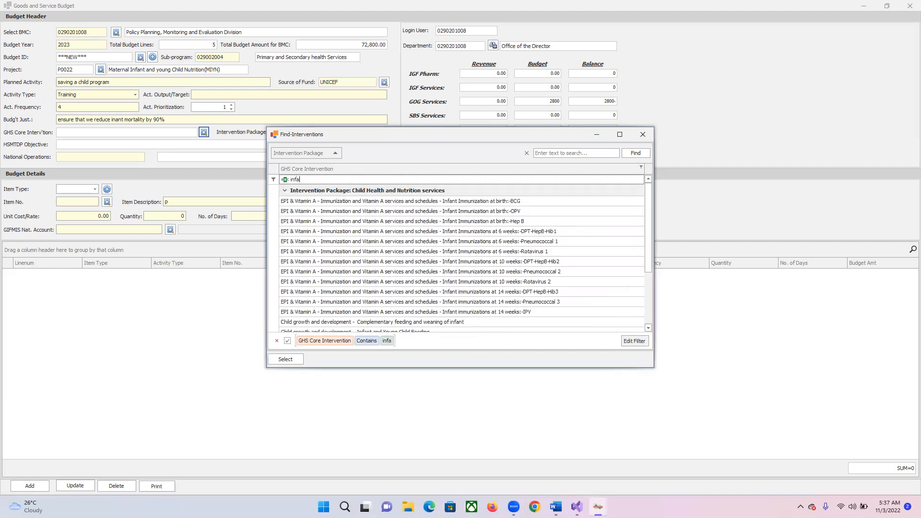
pyautogui.write('nt')
pyautogui.click(275, 202)
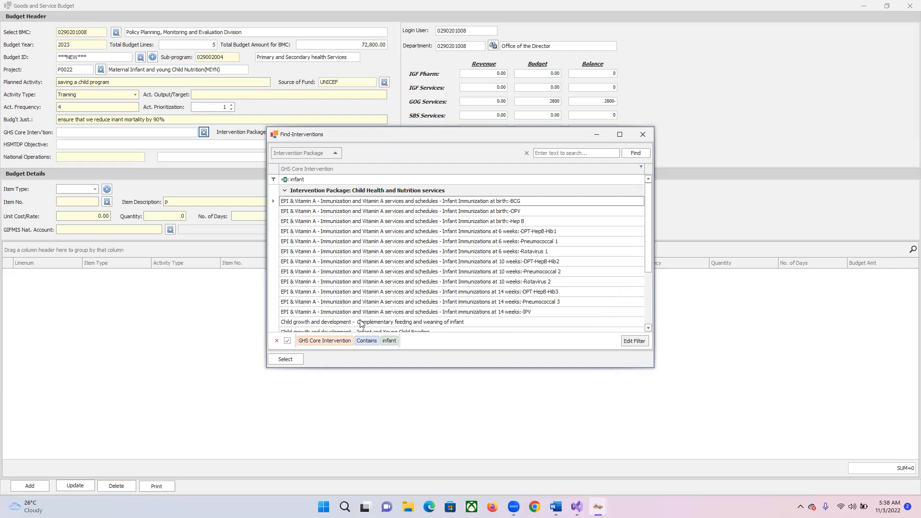
pyautogui.click(286, 360)
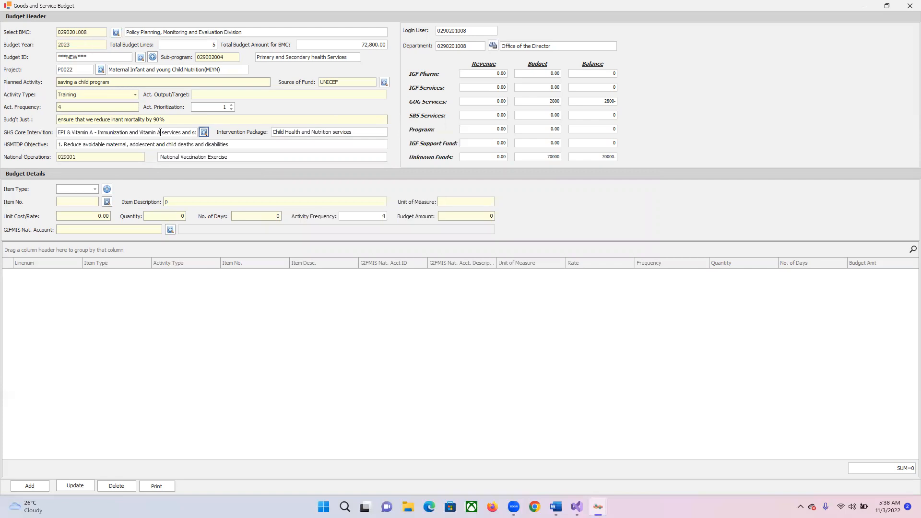
# Set the item type to Goods, filter item descriptions by "a4" and pick item G.M.1, A4 Copier Papers (80gm)
pyautogui.moveTo(84, 198)
pyautogui.click(95, 189)
pyautogui.click(65, 199)
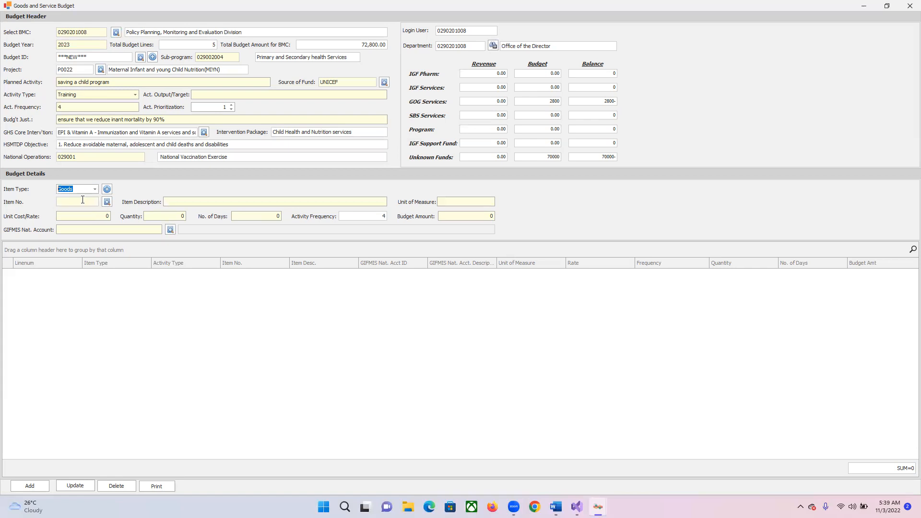
pyautogui.click(107, 202)
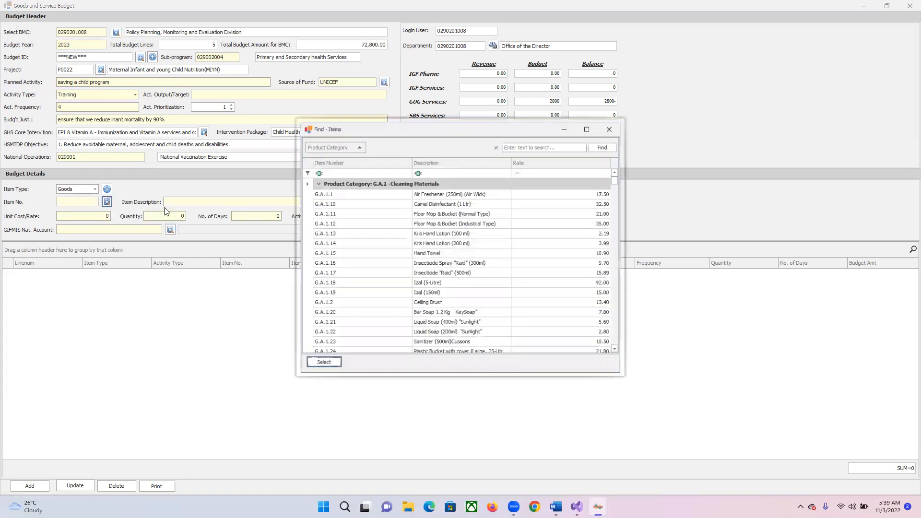
pyautogui.click(460, 172)
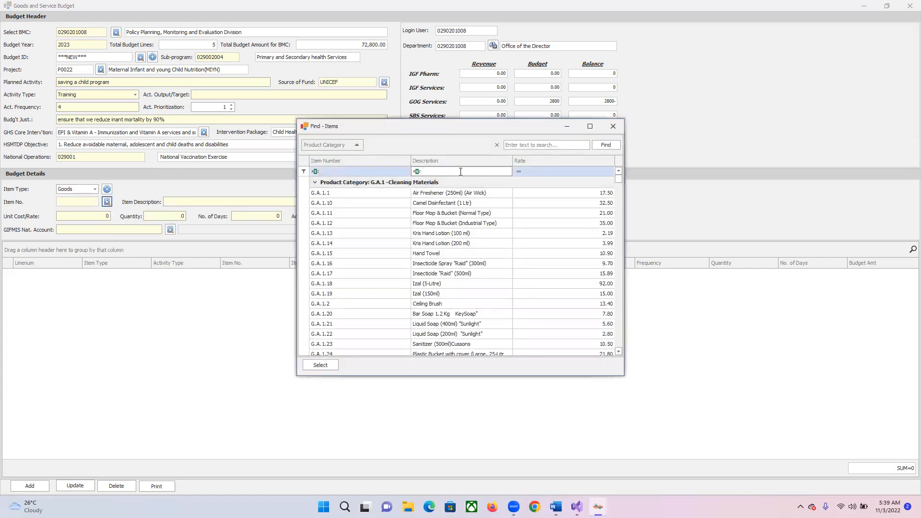
pyautogui.write('a4')
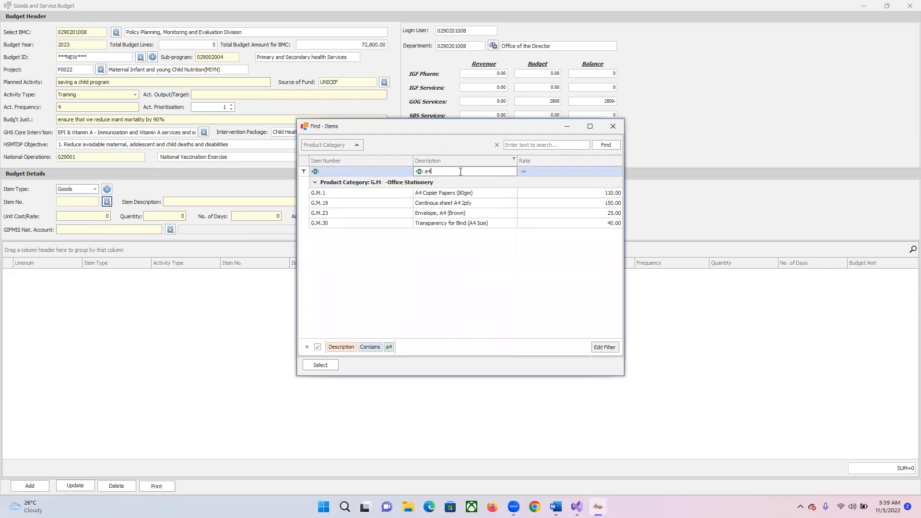
pyautogui.click(313, 197)
pyautogui.click(329, 365)
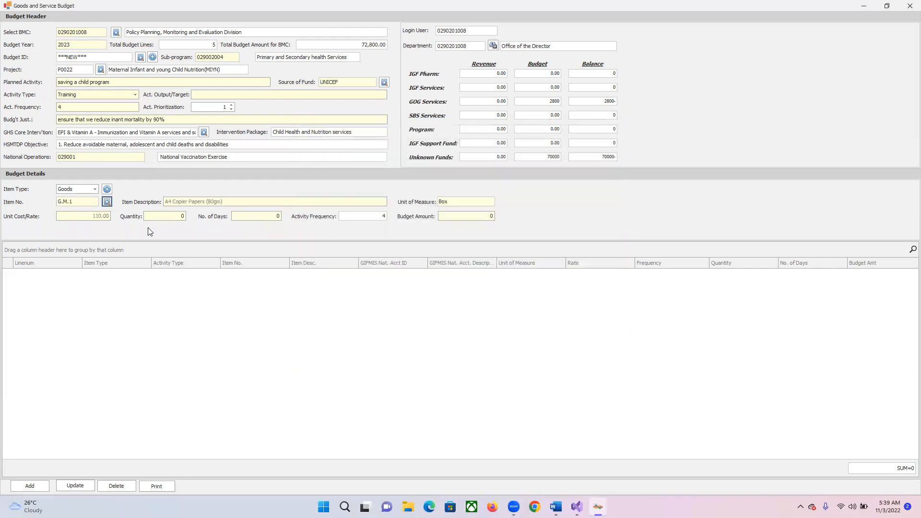
# Set the copier paper's quantity to 50 and number of days to 1, and try to add the budget line
pyautogui.click(171, 217)
pyautogui.write('50')
pyautogui.click(273, 216)
pyautogui.write('1')
pyautogui.click(30, 486)
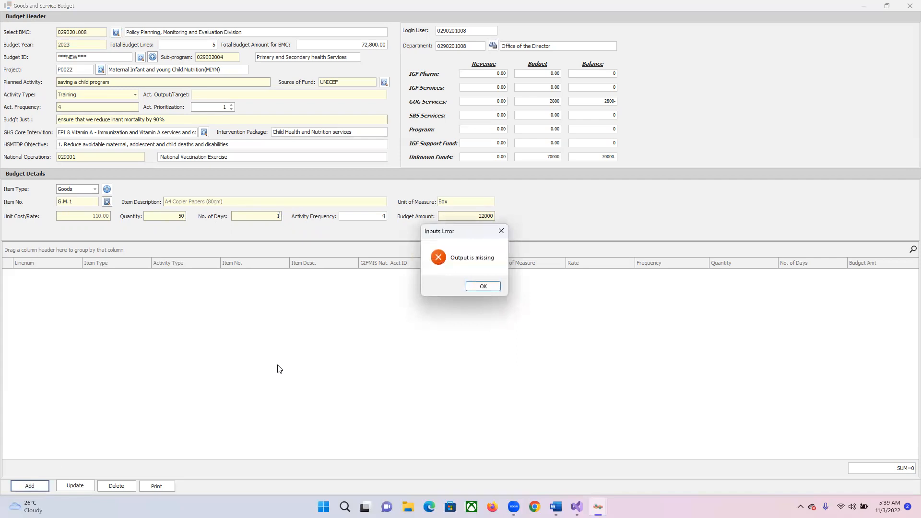
pyautogui.click(482, 287)
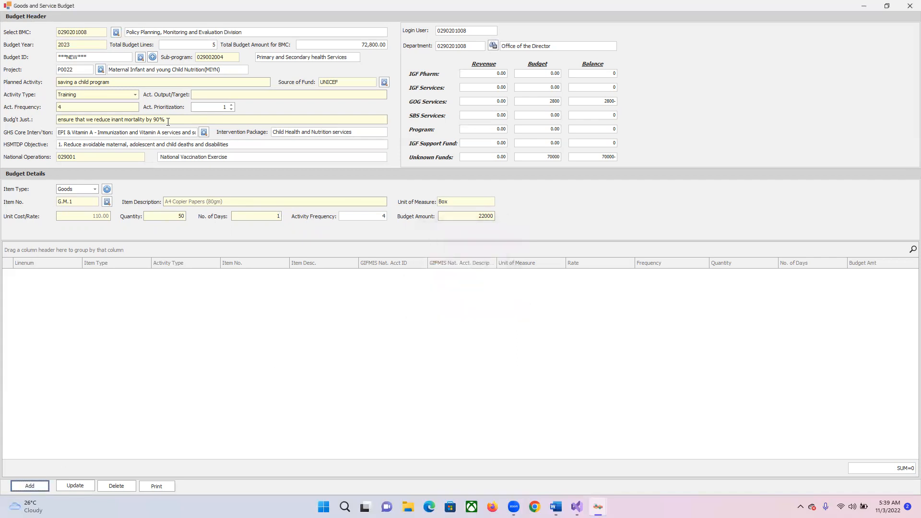
# Enter "reduction of infant mortality by 90%" as the activity output/target and add the copier paper budget line
pyautogui.click(215, 94)
pyautogui.write('reduction of infant moratality by')
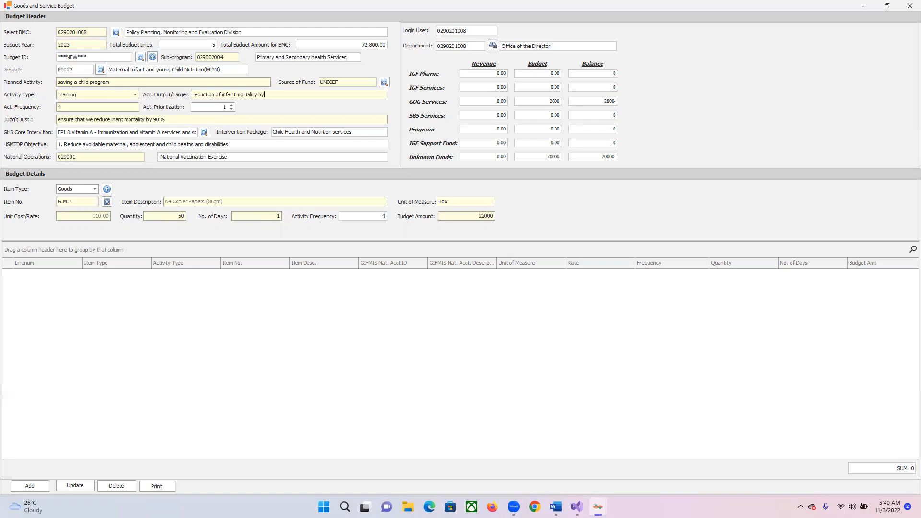
pyautogui.write(' 90%')
pyautogui.click(29, 485)
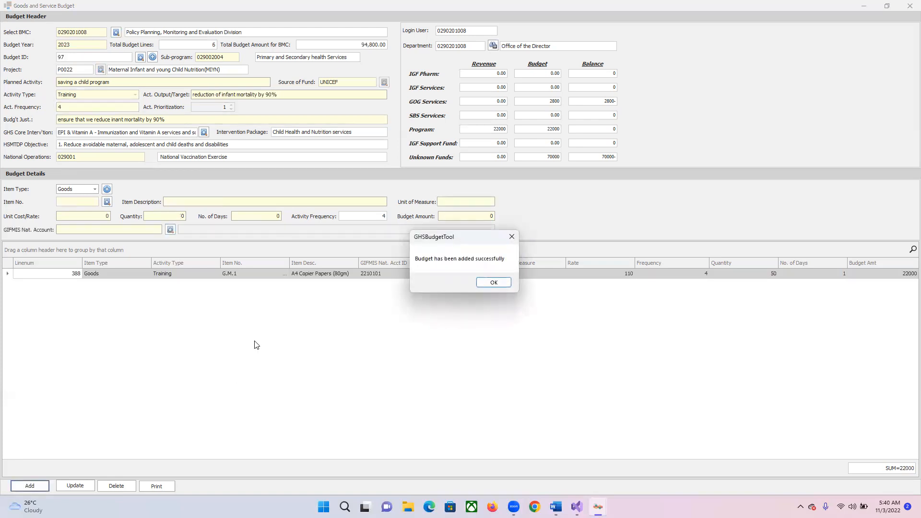
pyautogui.click(499, 283)
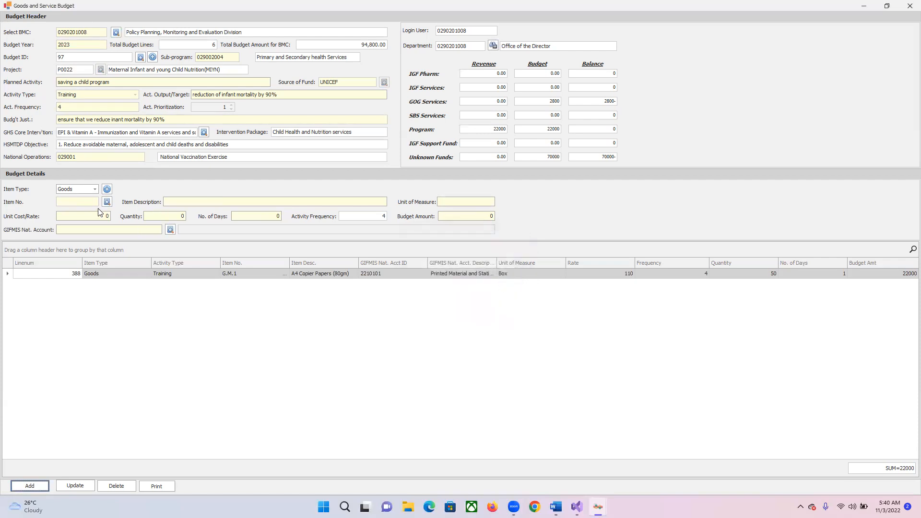
# Set up a Service item with item number 1 and the description "conference room package"
pyautogui.click(90, 190)
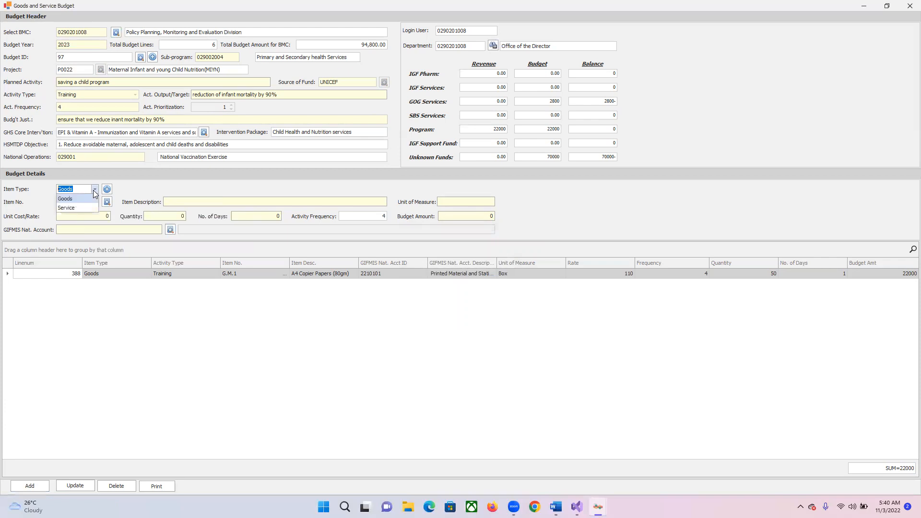
pyautogui.click(76, 207)
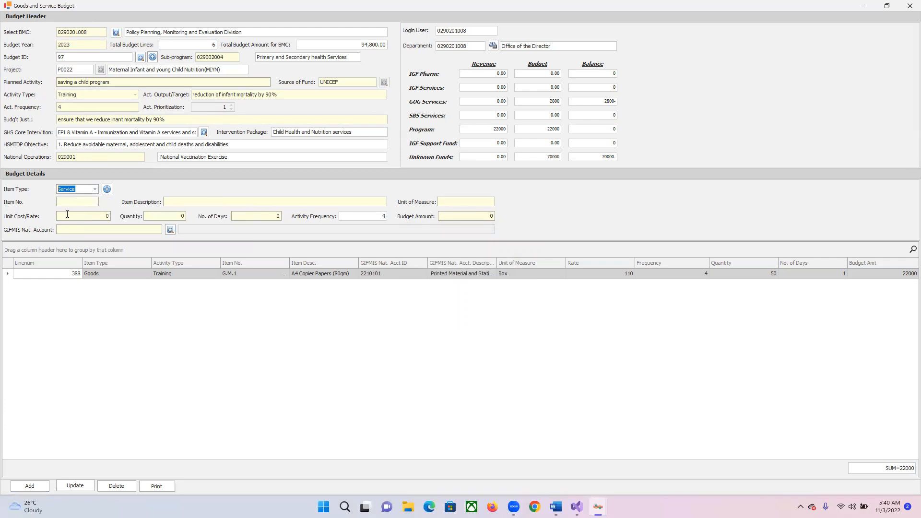
pyautogui.click(75, 201)
pyautogui.write('1')
pyautogui.click(201, 201)
pyautogui.write('t')
pyautogui.write('on')
pyautogui.write('fere')
pyautogui.write('nce ')
pyautogui.write('room')
pyautogui.write(' pack')
pyautogui.write('age')
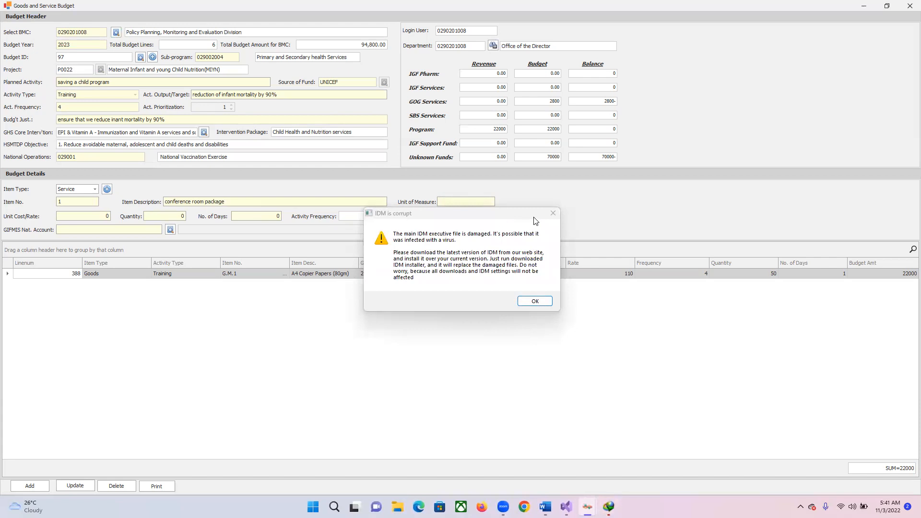
# Dismiss the IDM warning and set the service item's unit of measure to "per room"
pyautogui.click(535, 301)
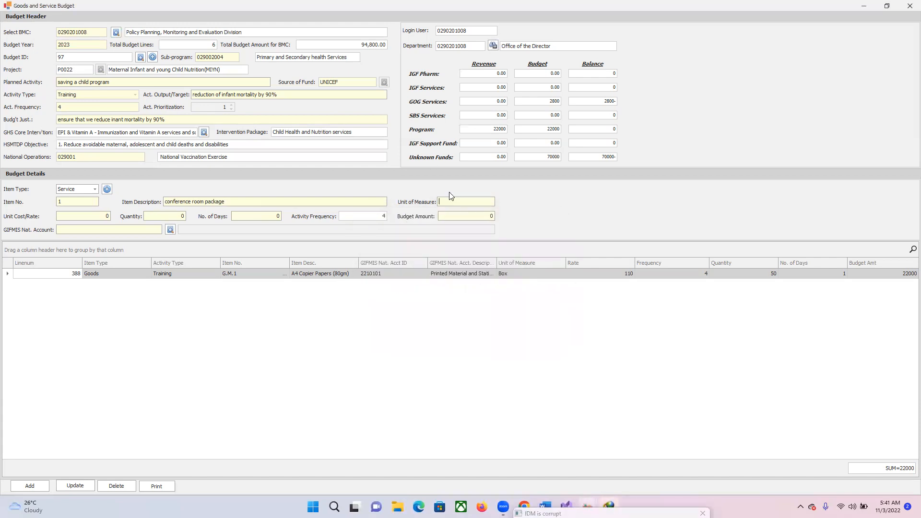
pyautogui.write('per')
pyautogui.write('o')
pyautogui.press('BackSpace')
pyautogui.press('BackSpace')
pyautogui.press('BackSpace')
pyautogui.write('room')
# Set the conference room's unit cost to 5000, quantity to 1 and number of days to 5, and try to add the line
pyautogui.click(104, 216)
pyautogui.write('5000')
pyautogui.press('Tab')
pyautogui.write('1')
pyautogui.press('Tab')
pyautogui.write('5')
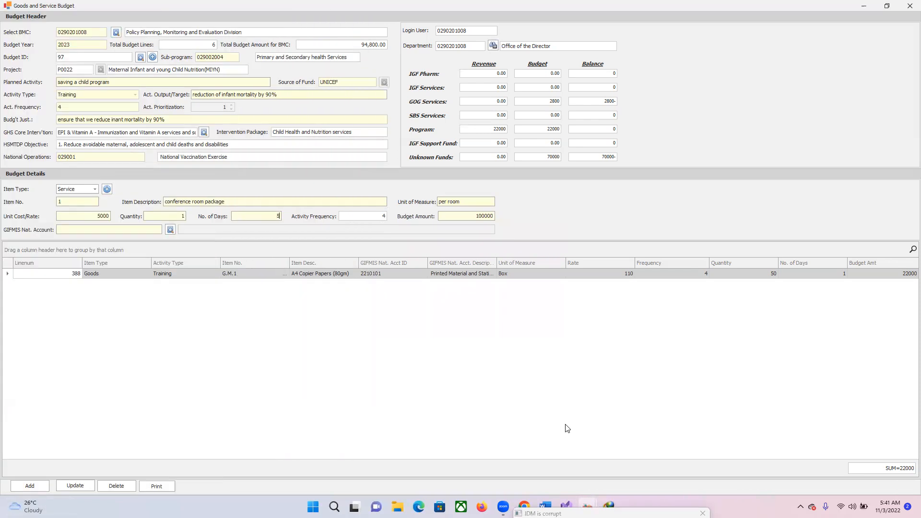
pyautogui.click(28, 485)
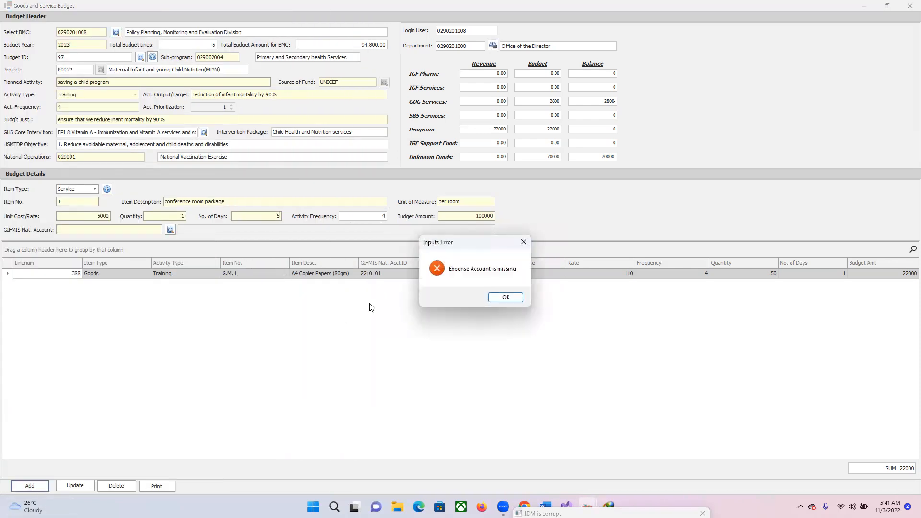
# Dismiss the missing expense account error and search the GIFMIS natural accounts for account names containing "train"
pyautogui.click(505, 297)
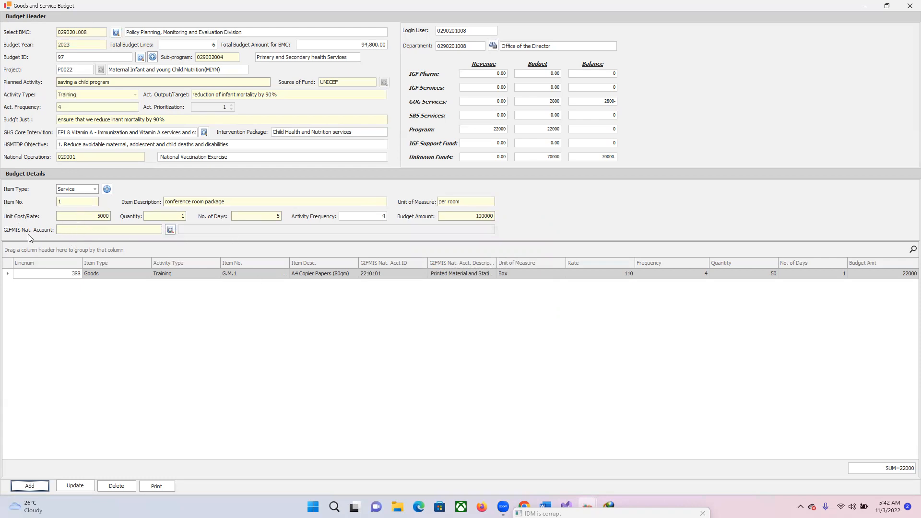
pyautogui.click(170, 231)
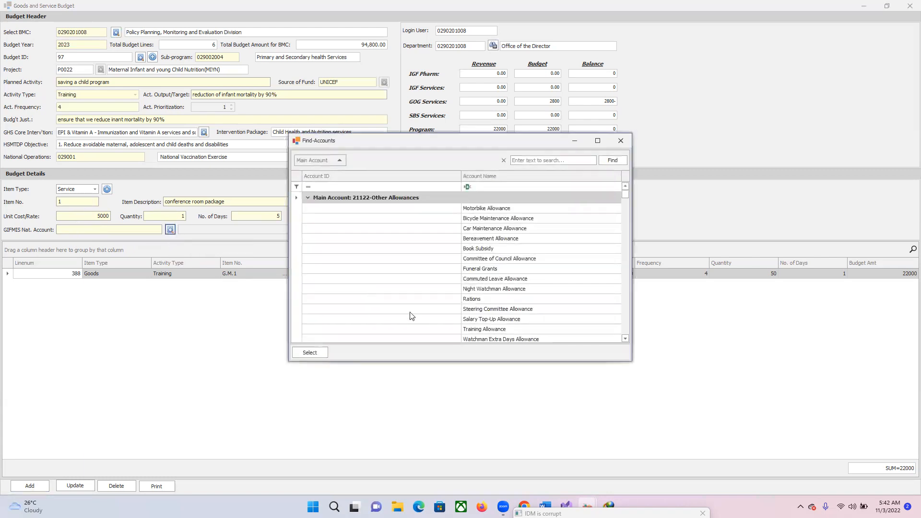
pyautogui.click(494, 187)
pyautogui.write('t')
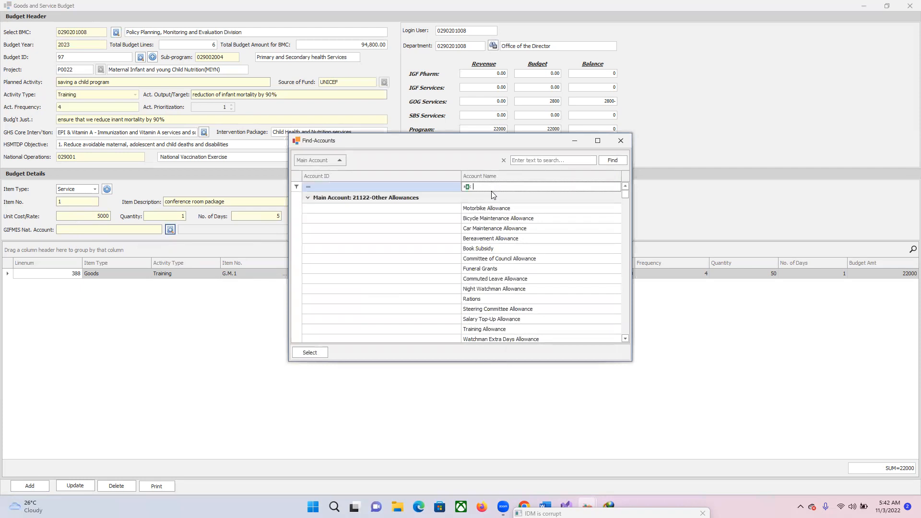
pyautogui.write('r')
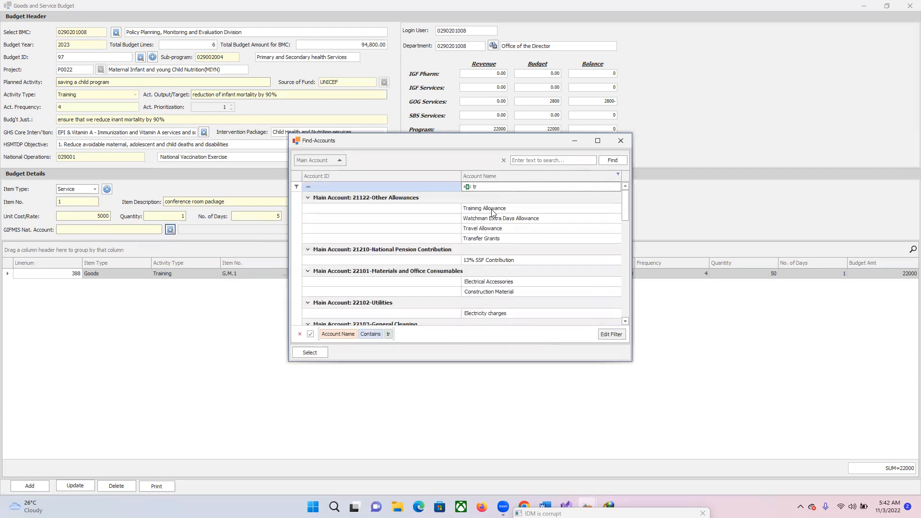
pyautogui.write('ain')
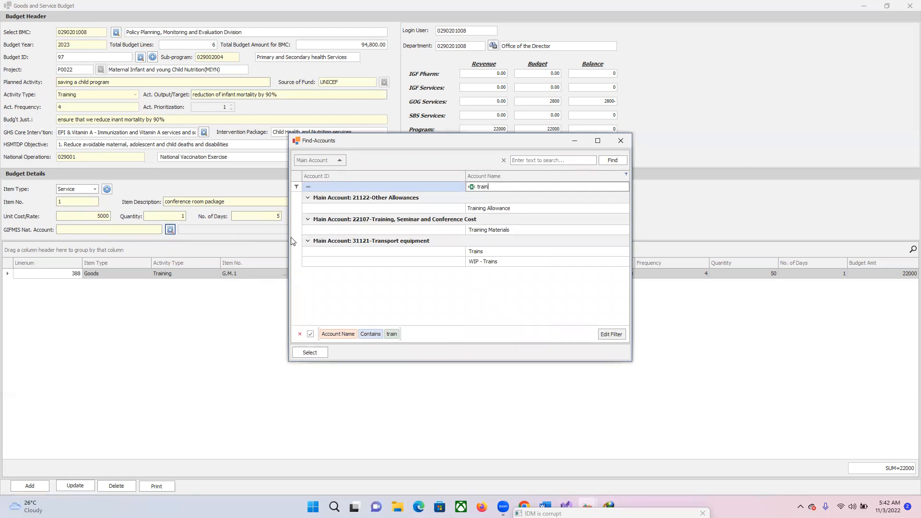
# Replace the account name filter with "confer" to find conference-related accounts
pyautogui.press('BackSpace')
pyautogui.press('BackSpace')
pyautogui.press('BackSpace')
pyautogui.press('BackSpace')
pyautogui.press('BackSpace')
pyautogui.write('con')
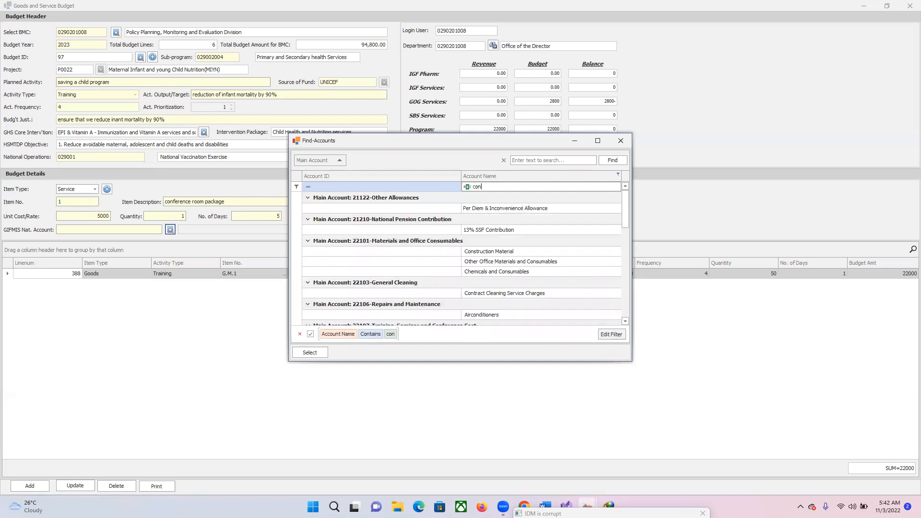
pyautogui.write('fer')
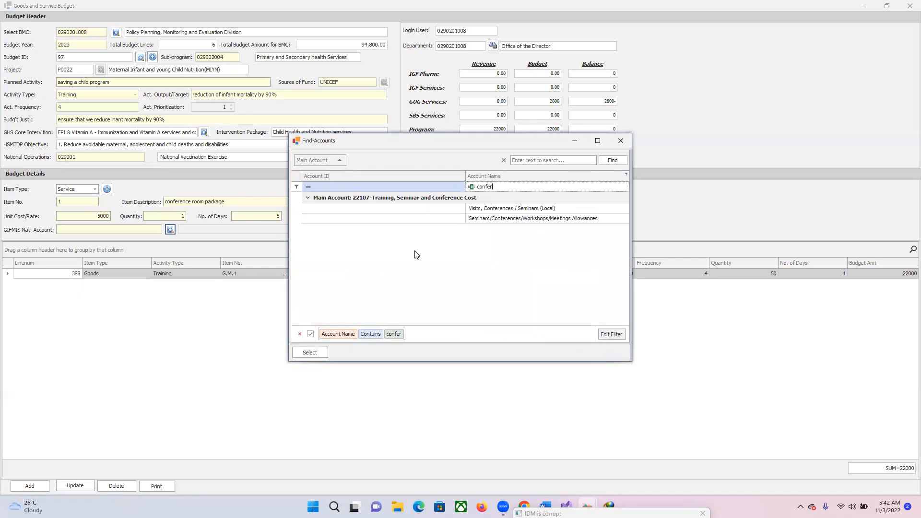
# Assign the "Visits, Conferences / Seminars (Local)" account to the conference room package and add the service line to the budget
pyautogui.click(302, 219)
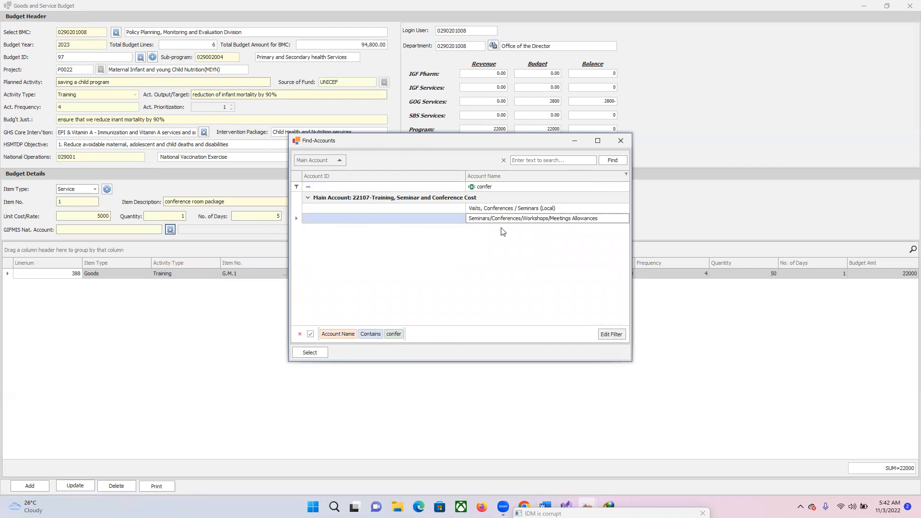
pyautogui.click(301, 208)
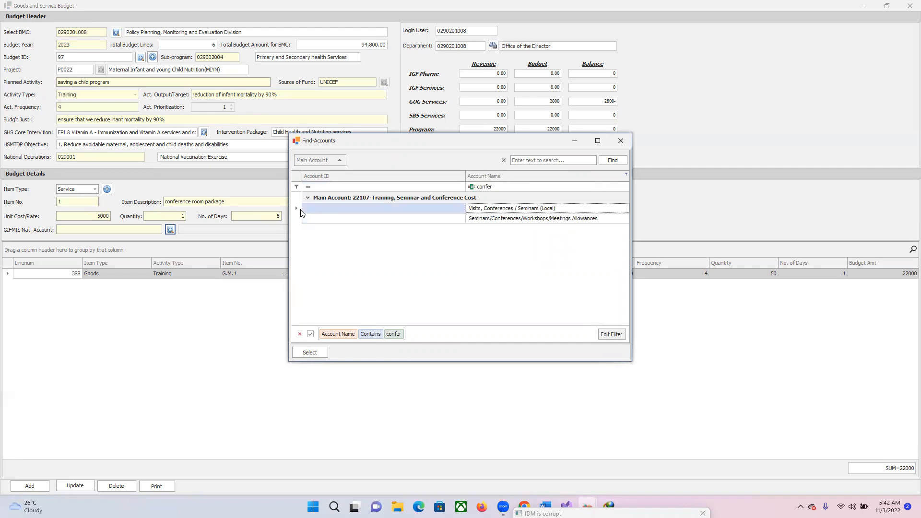
pyautogui.click(317, 354)
pyautogui.click(41, 487)
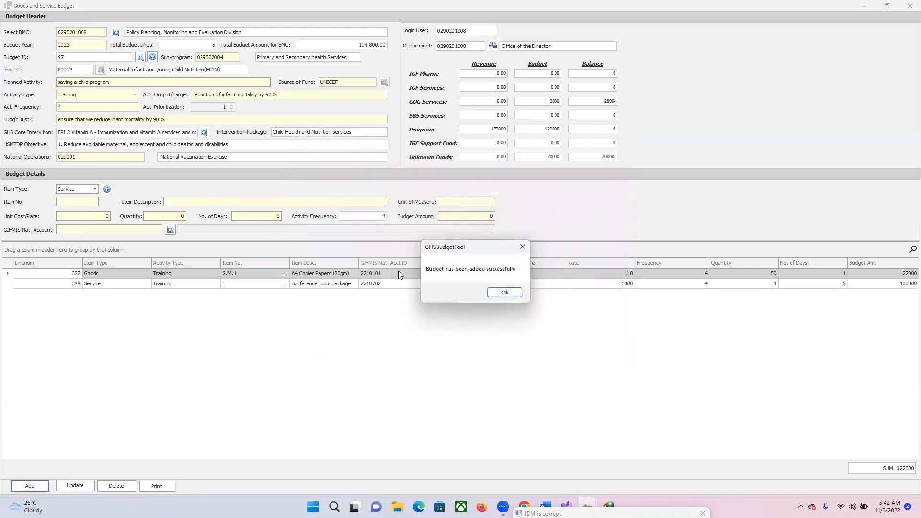
pyautogui.click(512, 292)
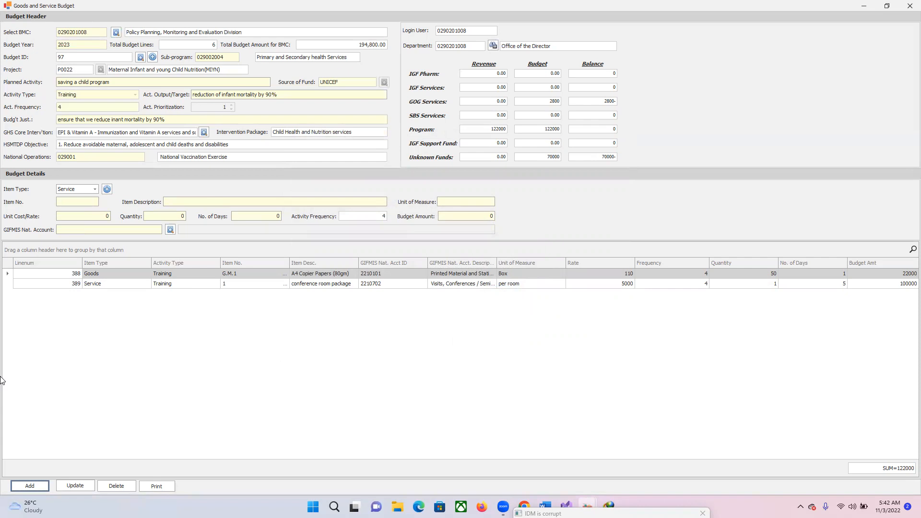
# Preview the printed Goods and Services Report for the saved budget, and close the preview and the budget form
pyautogui.click(169, 488)
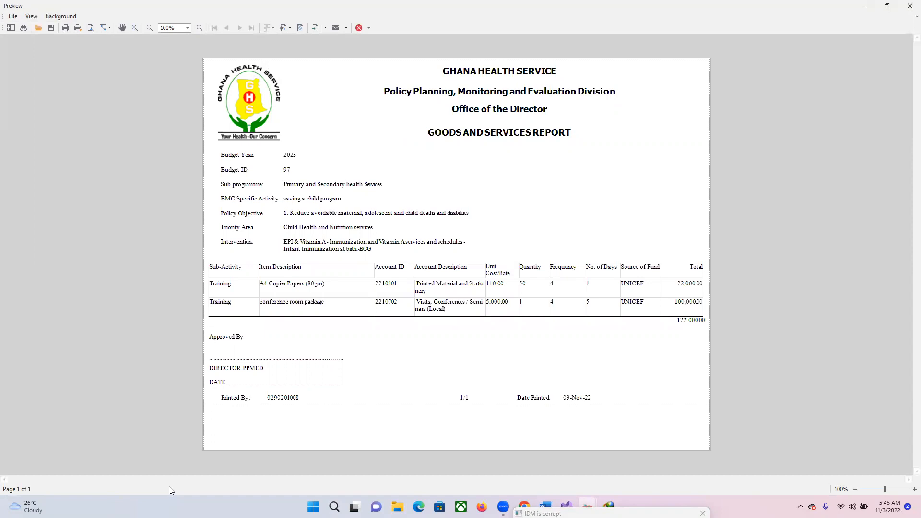
pyautogui.click(910, 6)
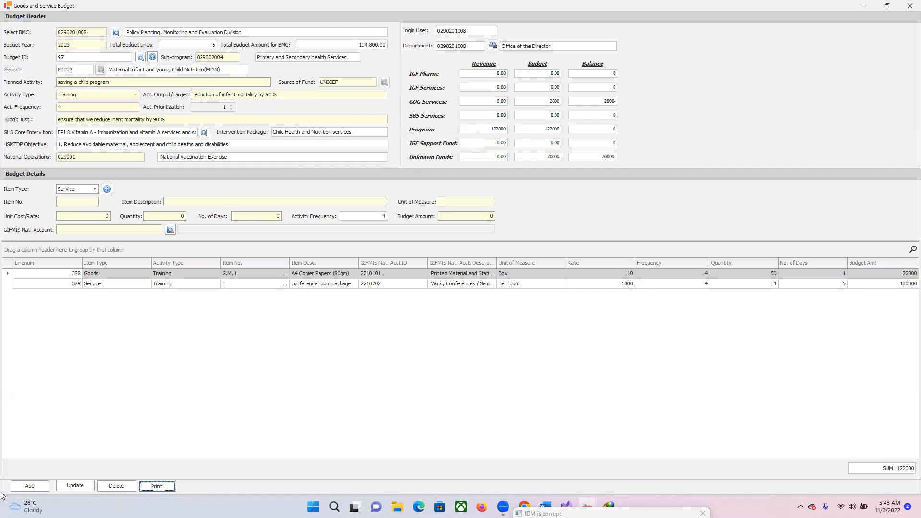
pyautogui.click(906, 10)
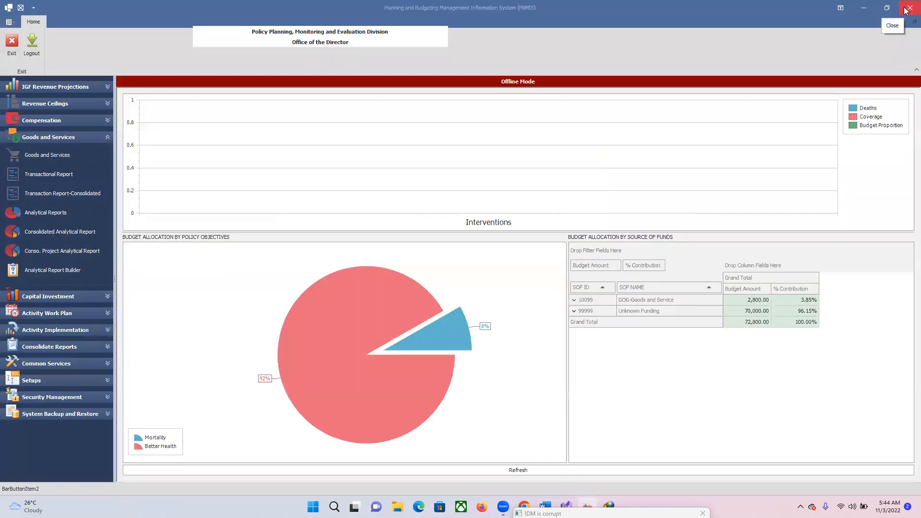
pyautogui.click(45, 214)
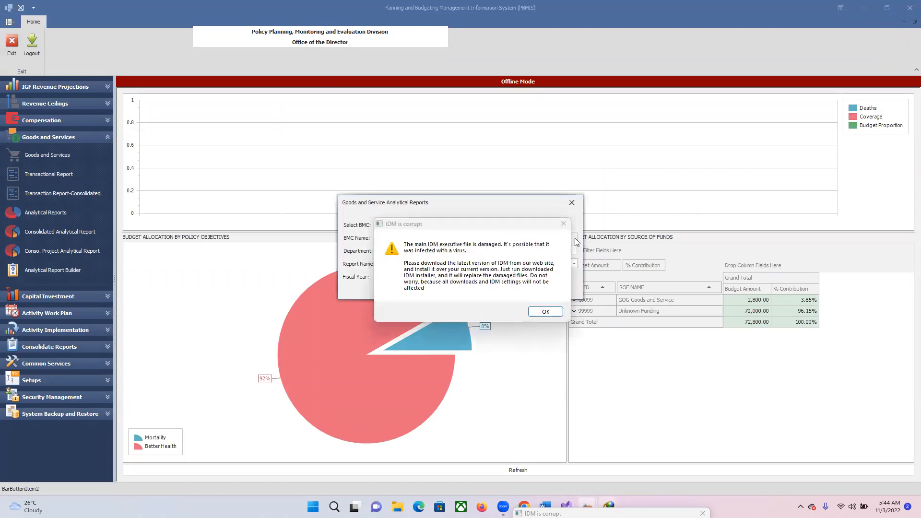
pyautogui.click(568, 225)
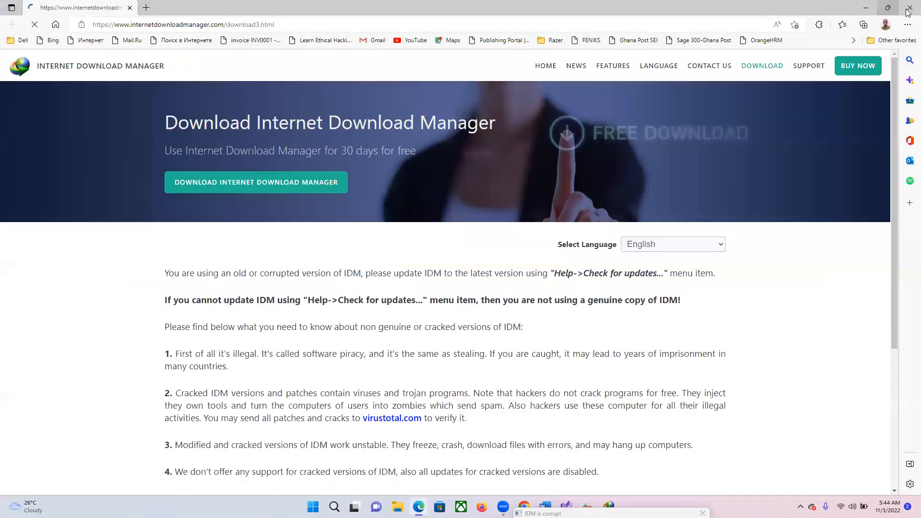
pyautogui.click(910, 8)
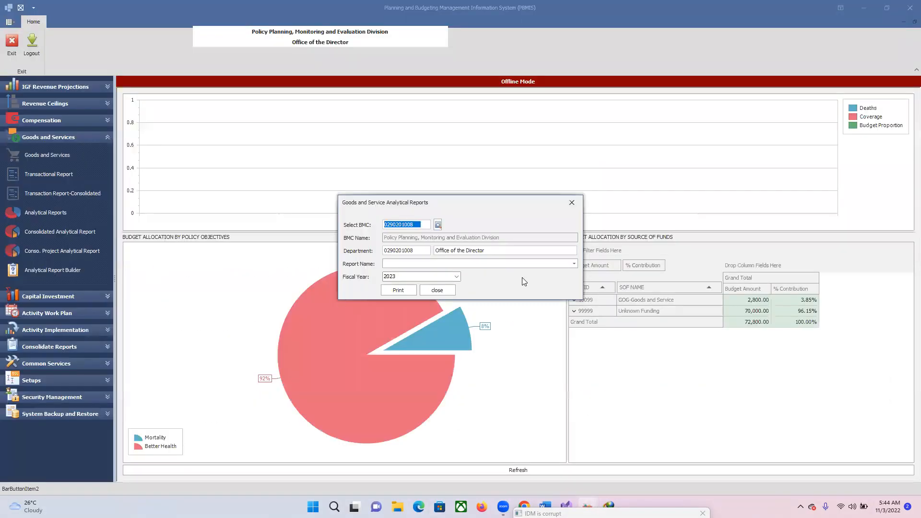
pyautogui.click(451, 292)
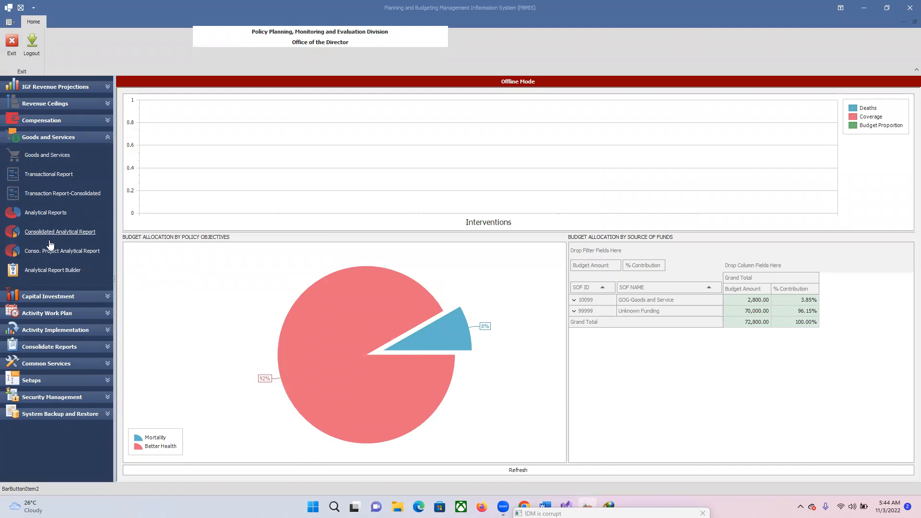
# Preview the 2023 analytical report "Budget Allocation By Specific Activity and Source of Fund", and close it along with the report dialog
pyautogui.click(58, 212)
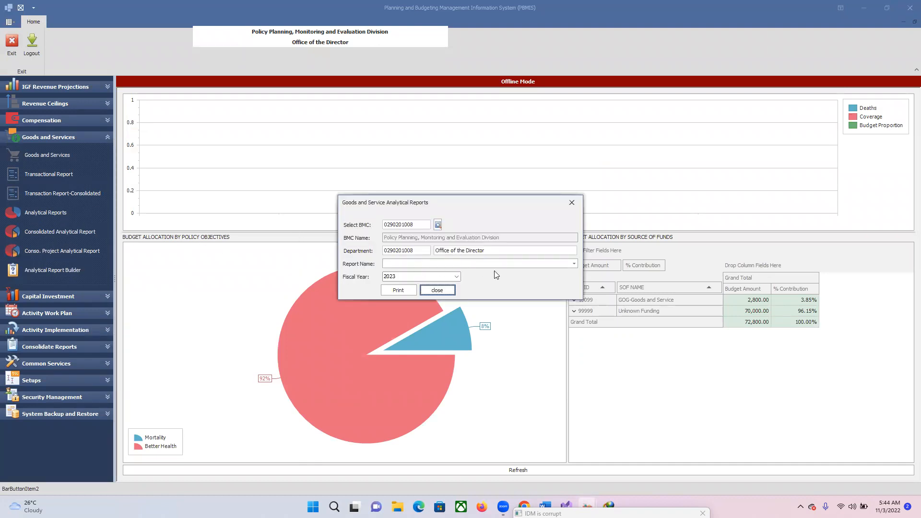
pyautogui.click(574, 264)
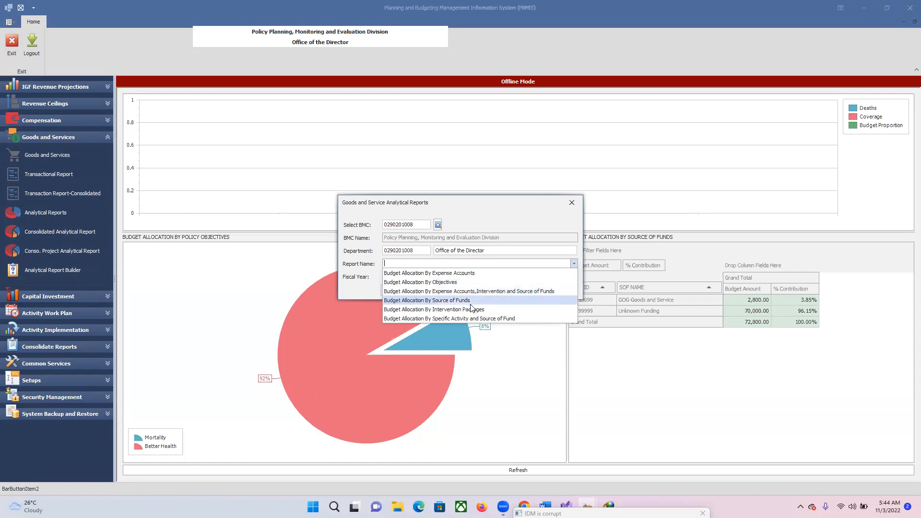
pyautogui.click(447, 321)
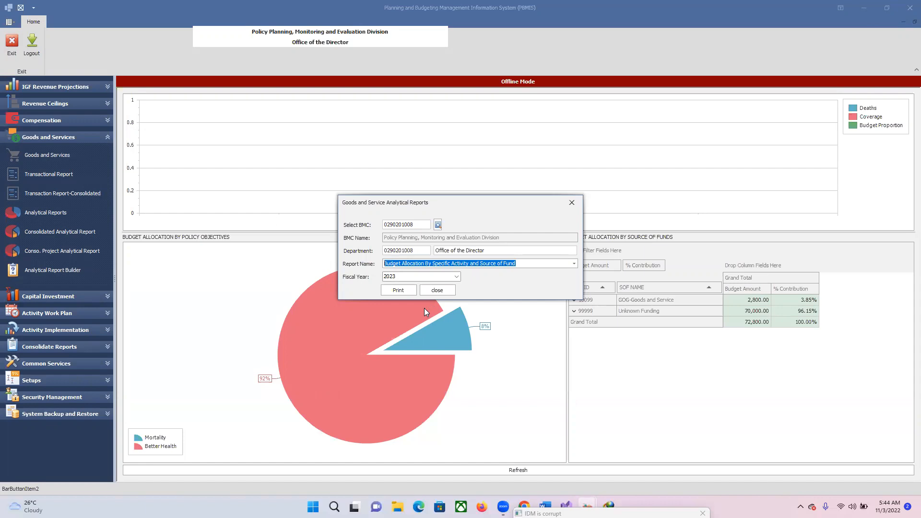
pyautogui.click(402, 292)
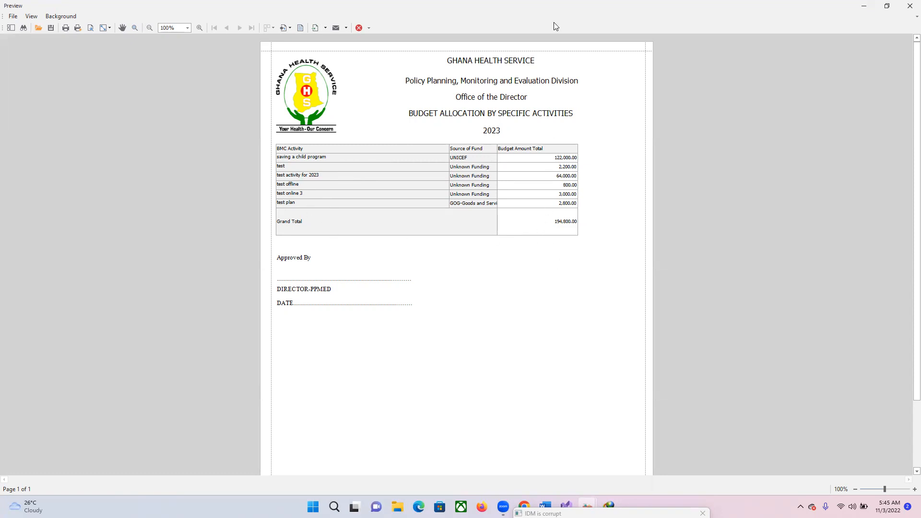
pyautogui.click(909, 6)
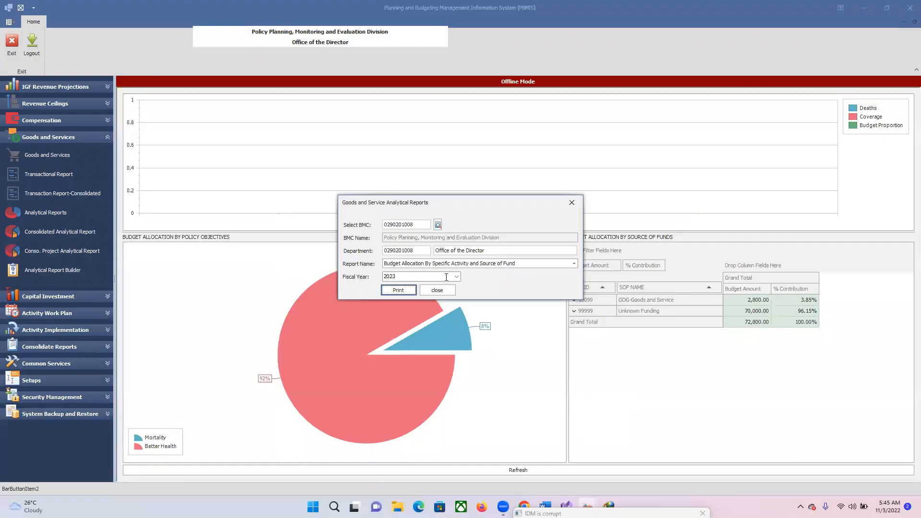
pyautogui.click(441, 287)
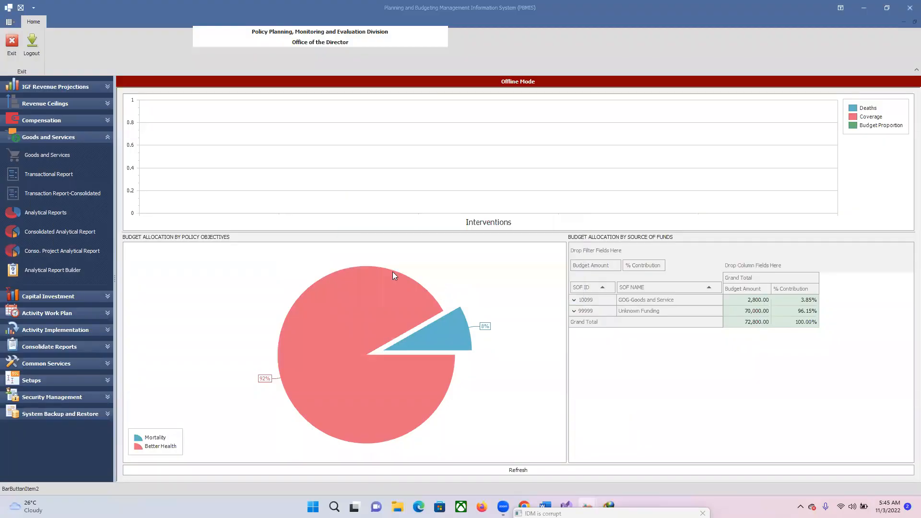